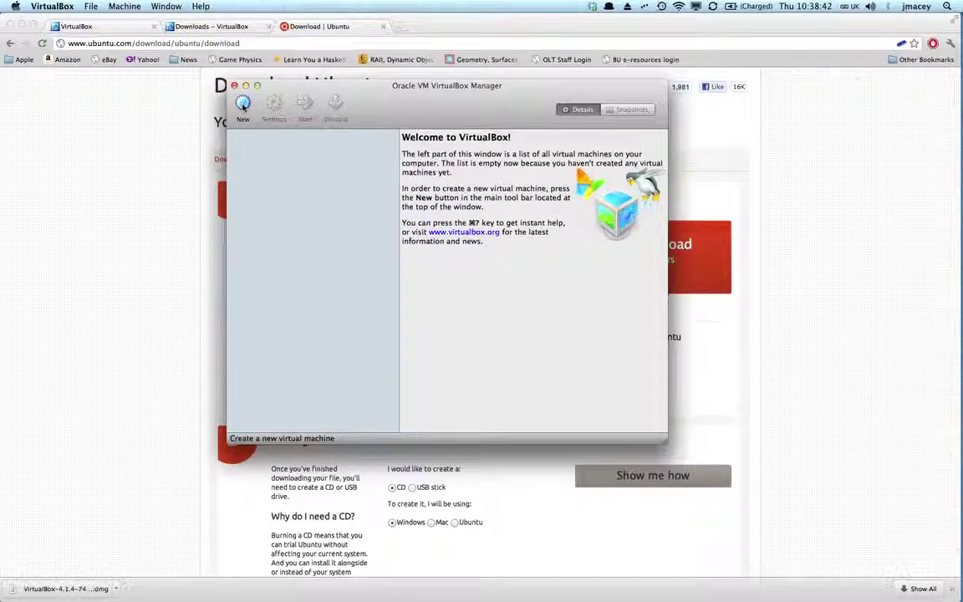
# Begin a new virtual machine named Ubuntu 64, using Ubuntu (64 bit) as the OS type and 4096 MB of base memory.
pyautogui.click(243, 103)
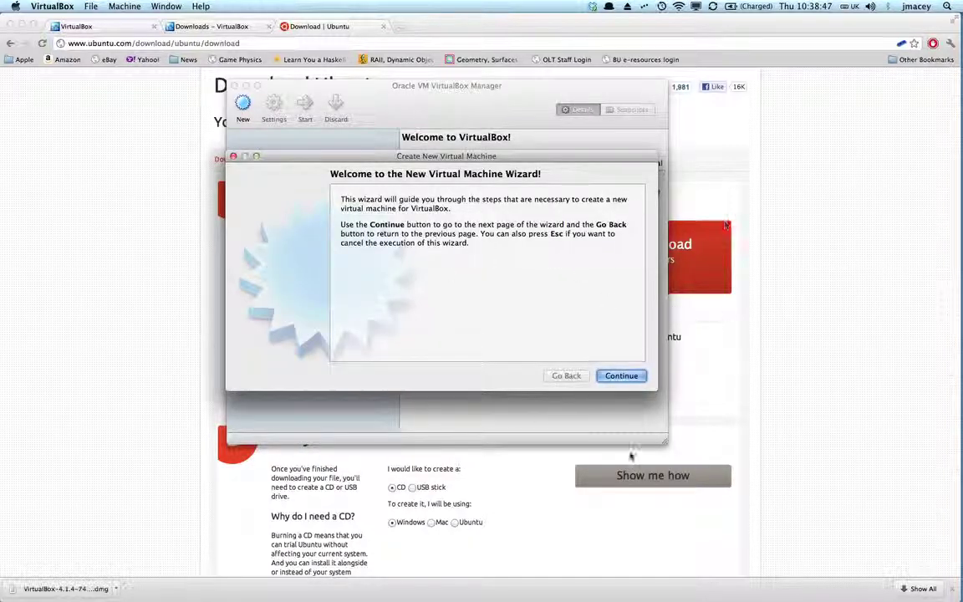
pyautogui.click(619, 376)
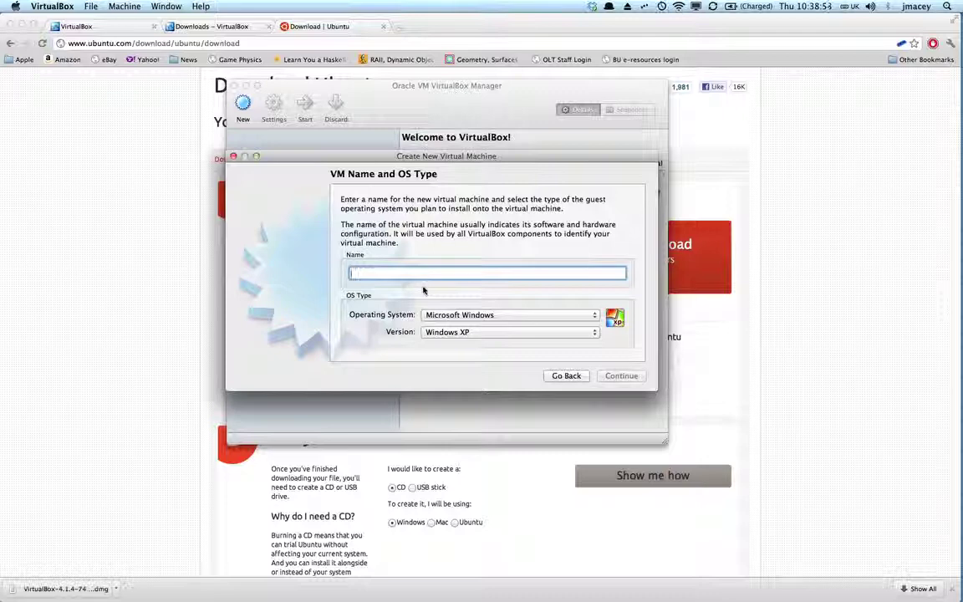
pyautogui.write('Ub')
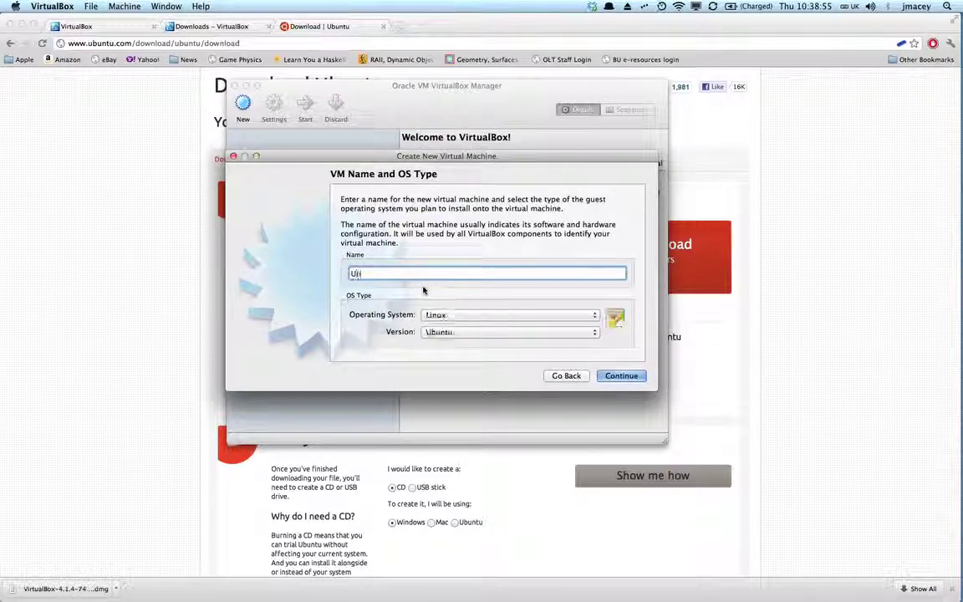
pyautogui.write('untu 64')
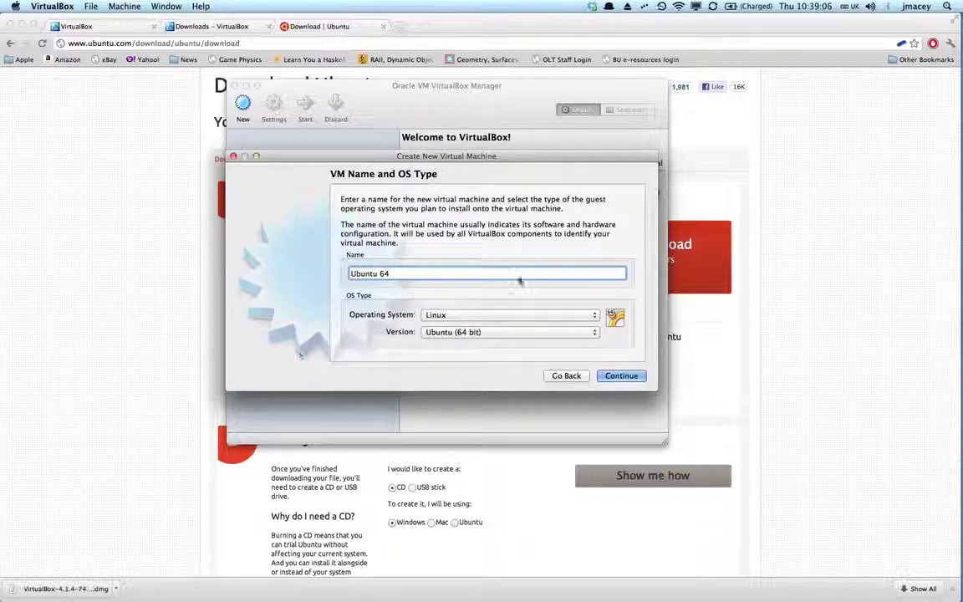
pyautogui.click(620, 377)
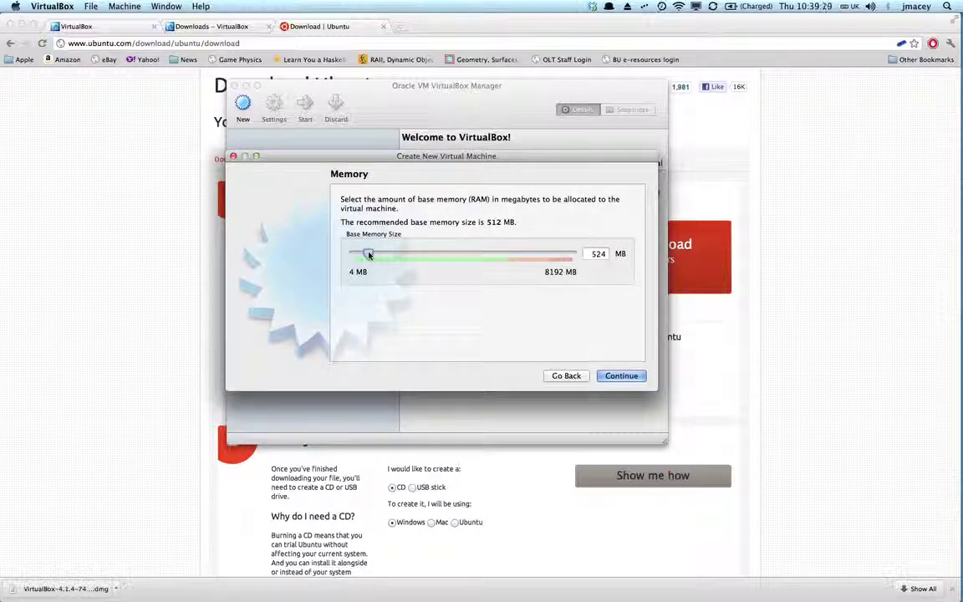
pyautogui.moveTo(368, 254); pyautogui.dragTo(463, 261)
pyautogui.click(619, 376)
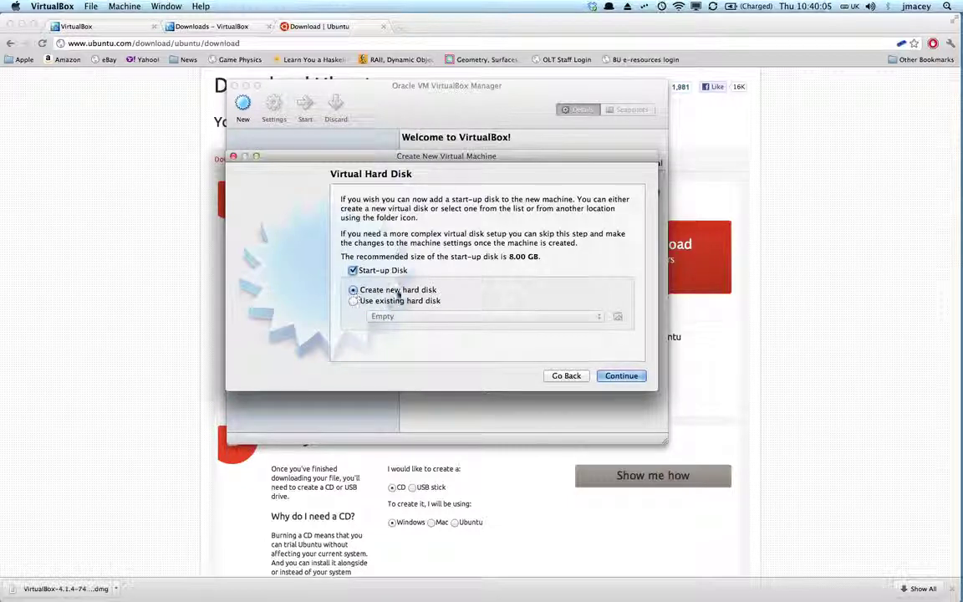
# Choose a new start-up hard disk of type VDI with dynamically allocated storage.
pyautogui.click(622, 376)
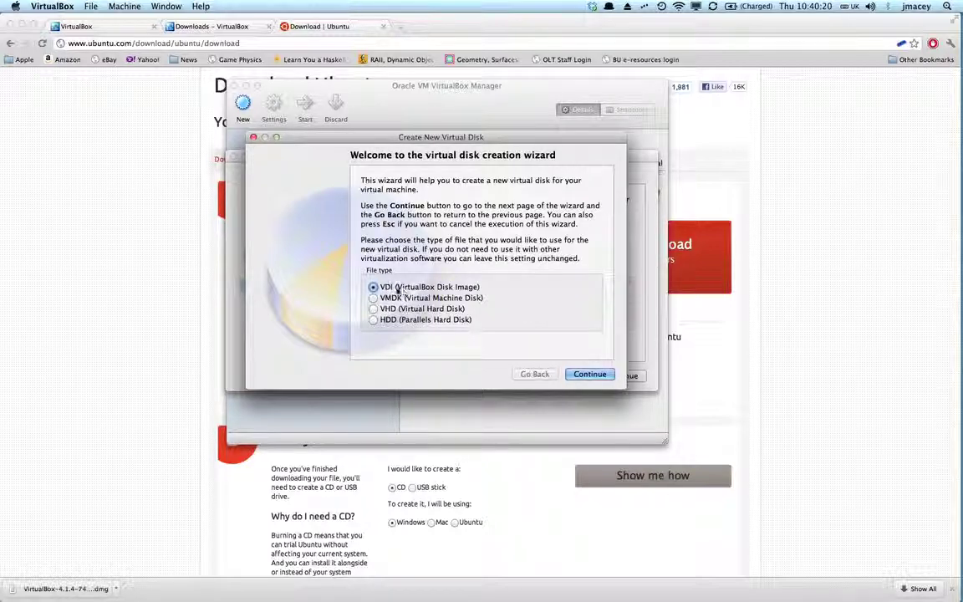
pyautogui.click(589, 374)
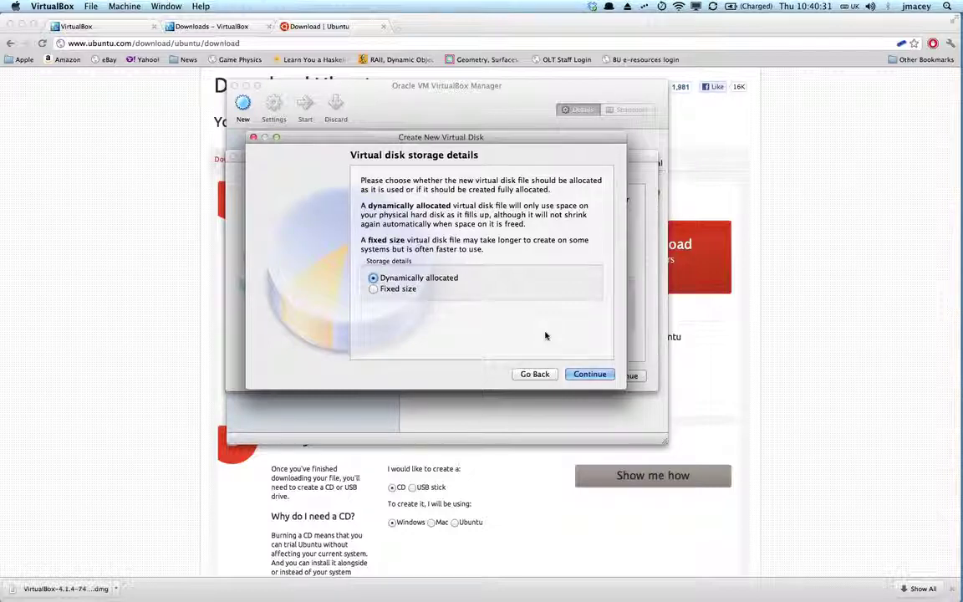
pyautogui.click(590, 376)
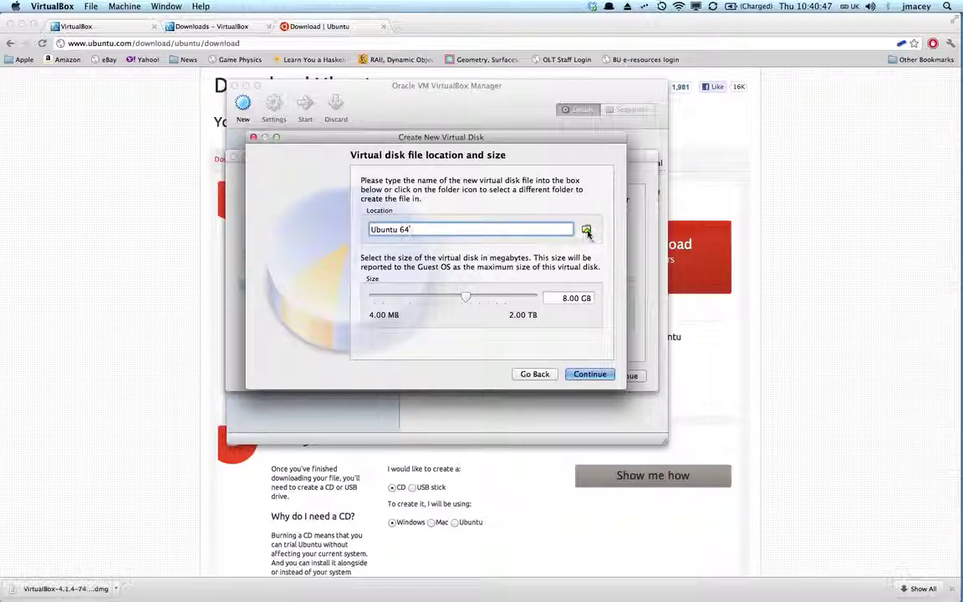
# Name the virtual disk file Ubuntu64, keep its size at 8.00 GB, and create the disk and the virtual machine.
pyautogui.click(586, 231)
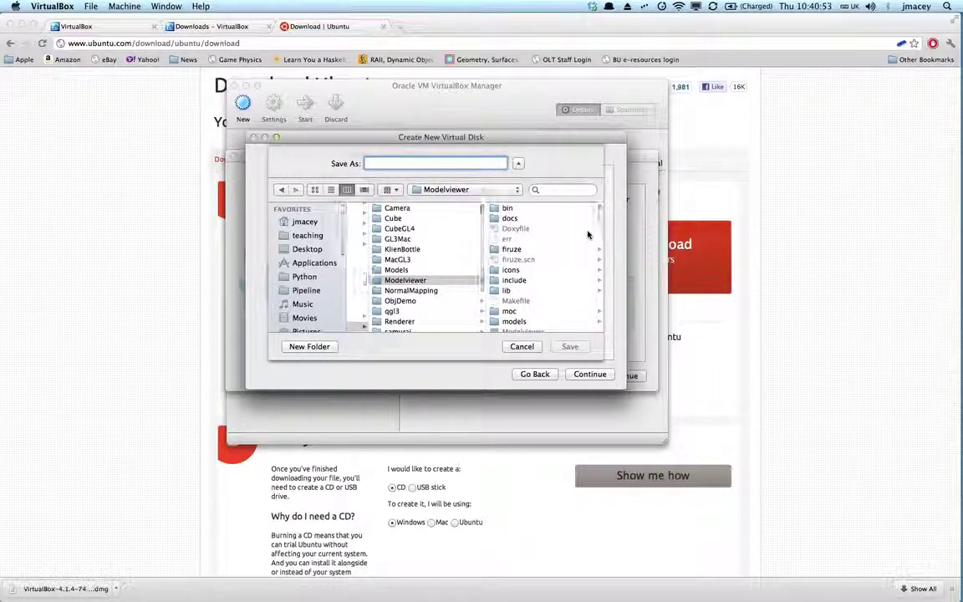
pyautogui.press('Escape')
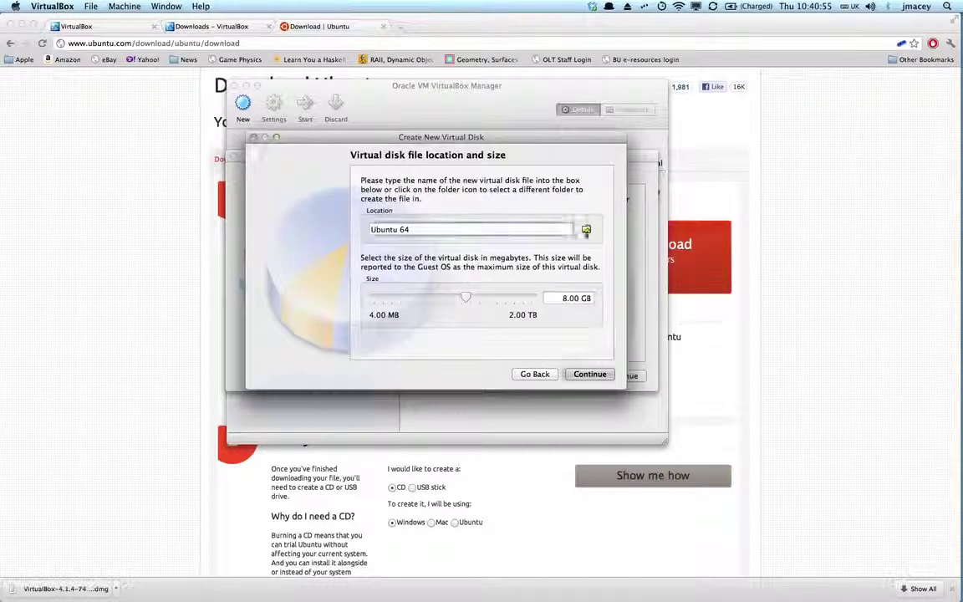
pyautogui.press('Left')
pyautogui.press('Left')
pyautogui.press('BackSpace')
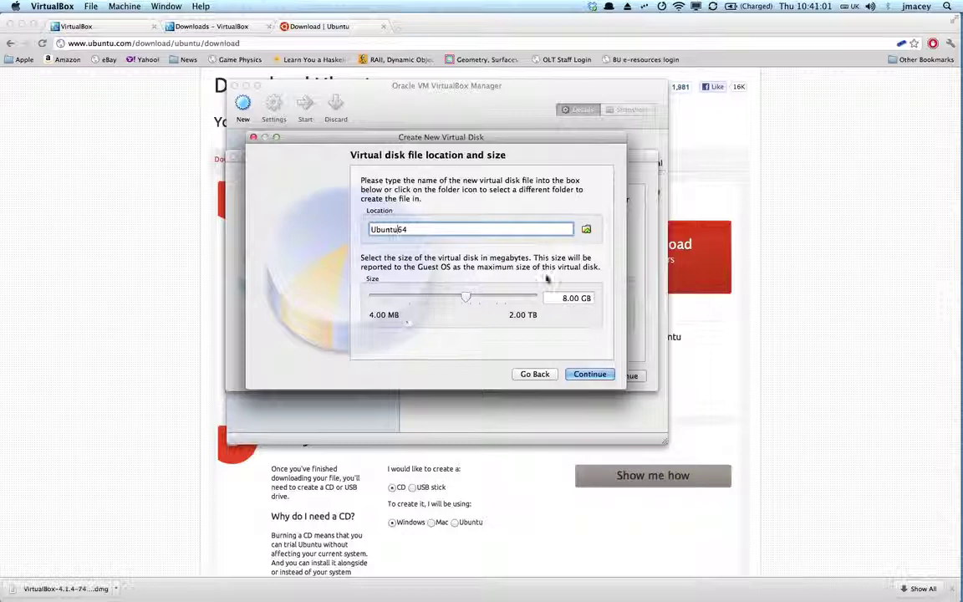
pyautogui.click(591, 375)
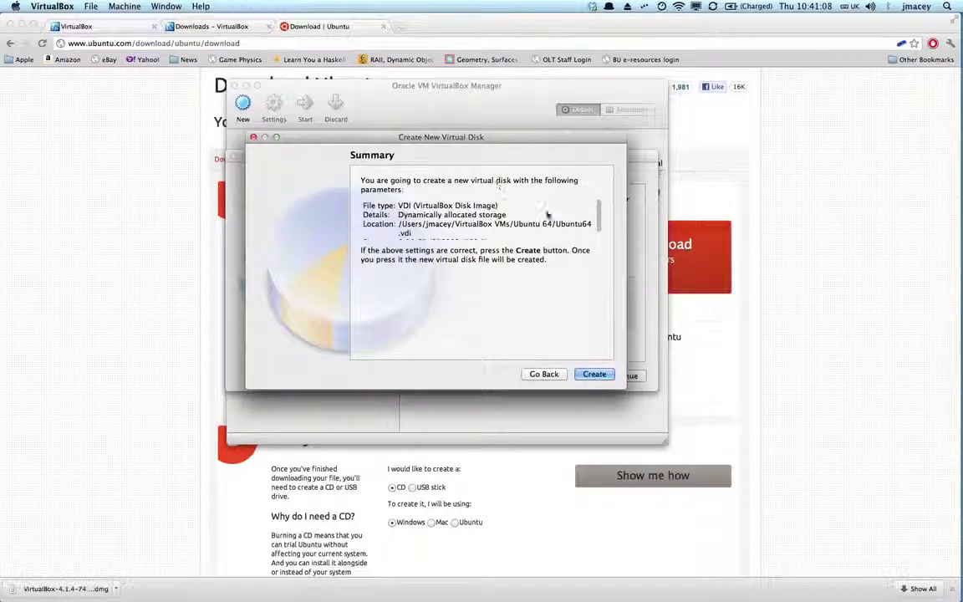
pyautogui.click(593, 375)
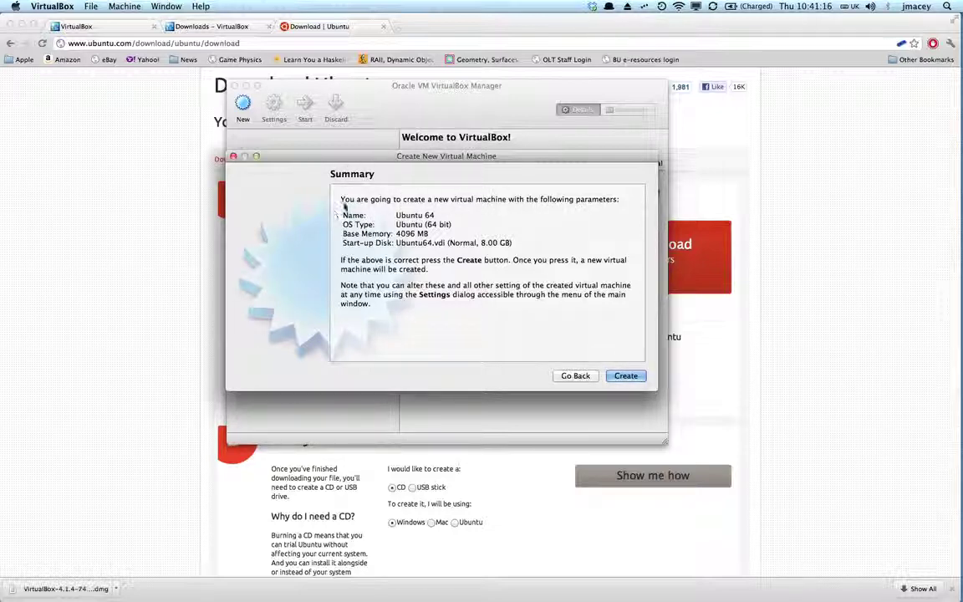
pyautogui.click(626, 376)
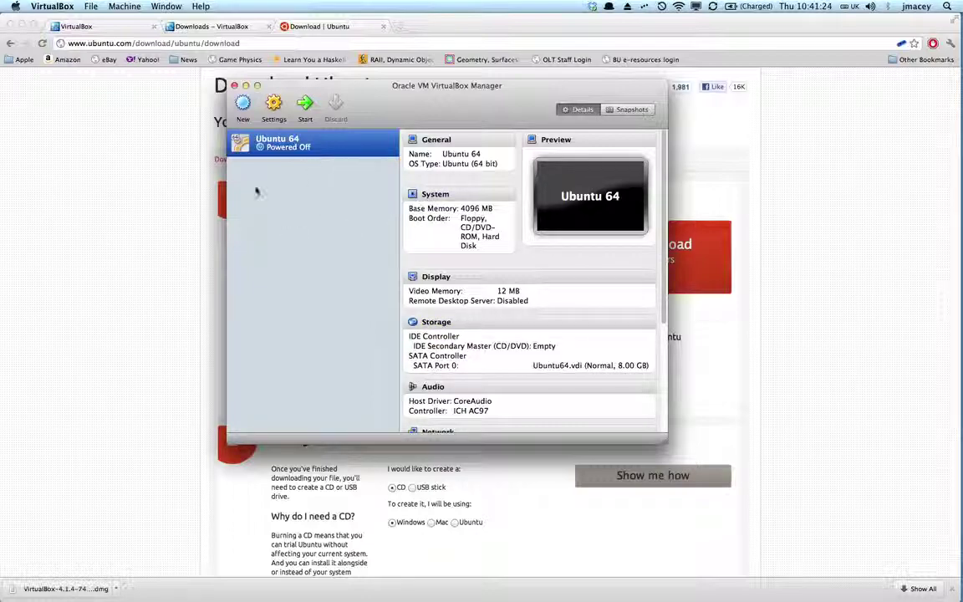
# Enlarge the manager window and start the Ubuntu 64 virtual machine, accepting the keyboard capture notice.
pyautogui.moveTo(662, 438); pyautogui.dragTo(918, 579)
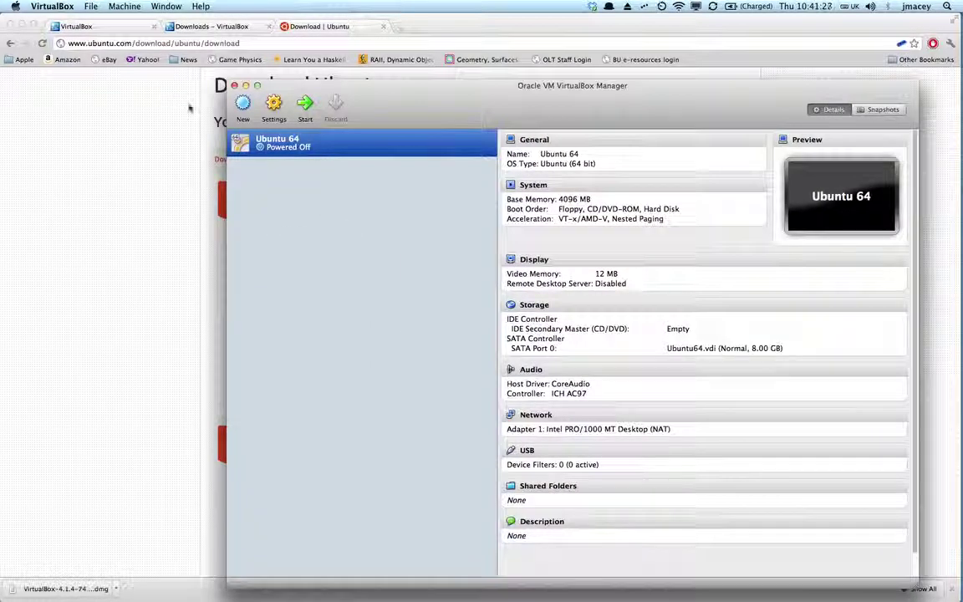
pyautogui.moveTo(361, 86); pyautogui.dragTo(332, 32)
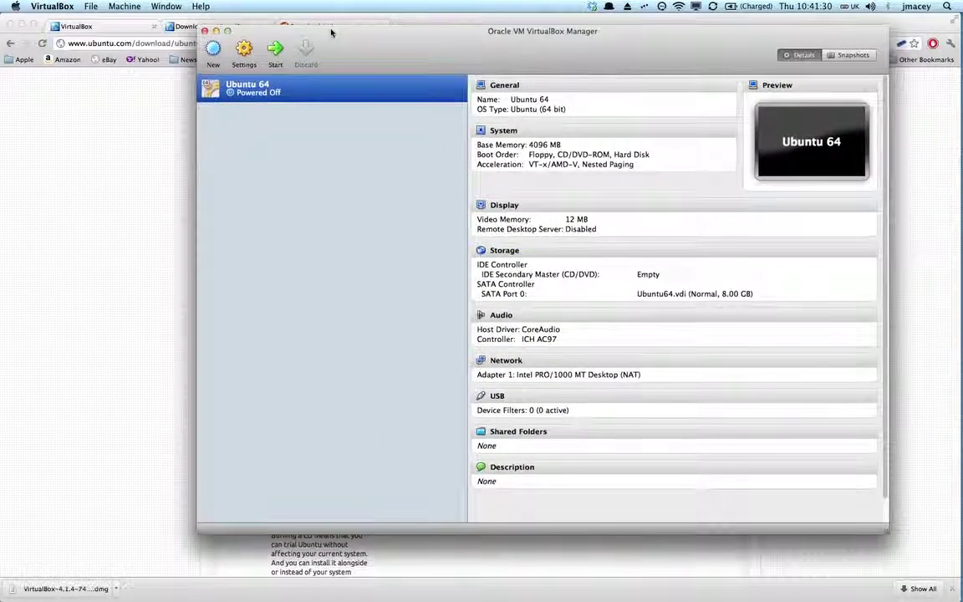
pyautogui.click(276, 55)
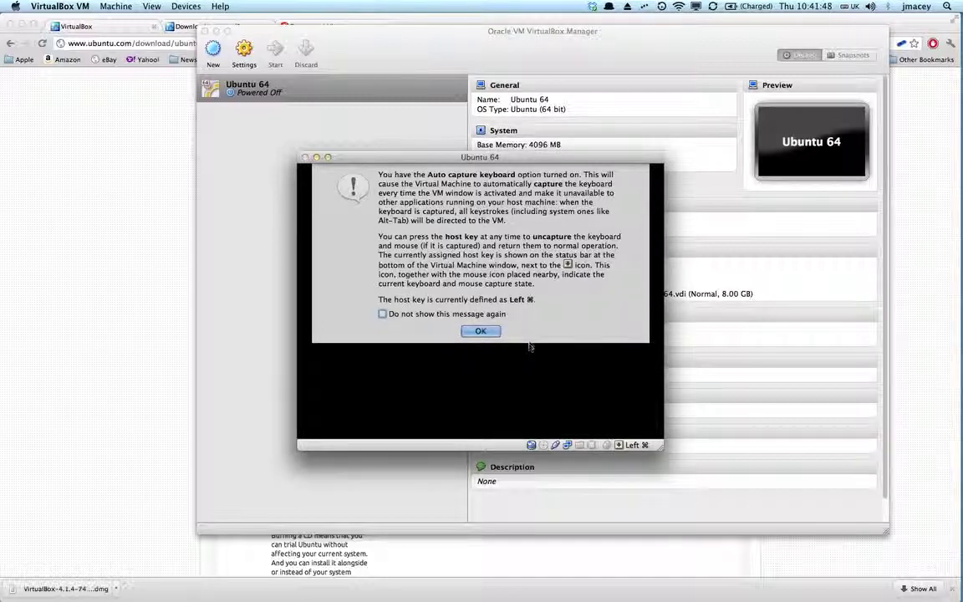
pyautogui.click(478, 332)
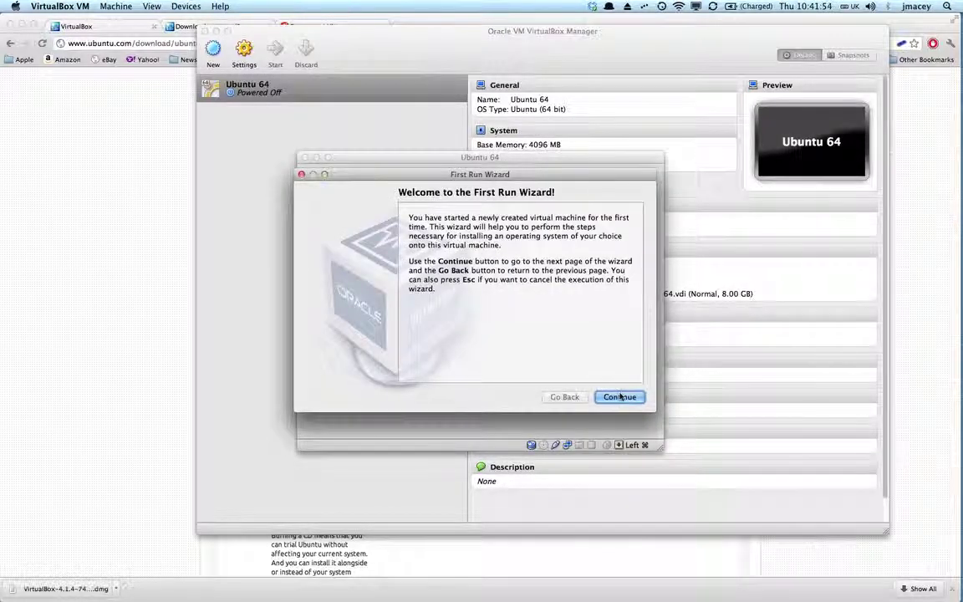
# Select ubuntu-10.04.3-desktop-amd64.iso from the vbox folder in the home directory as the installation media in the First Run Wizard.
pyautogui.click(620, 397)
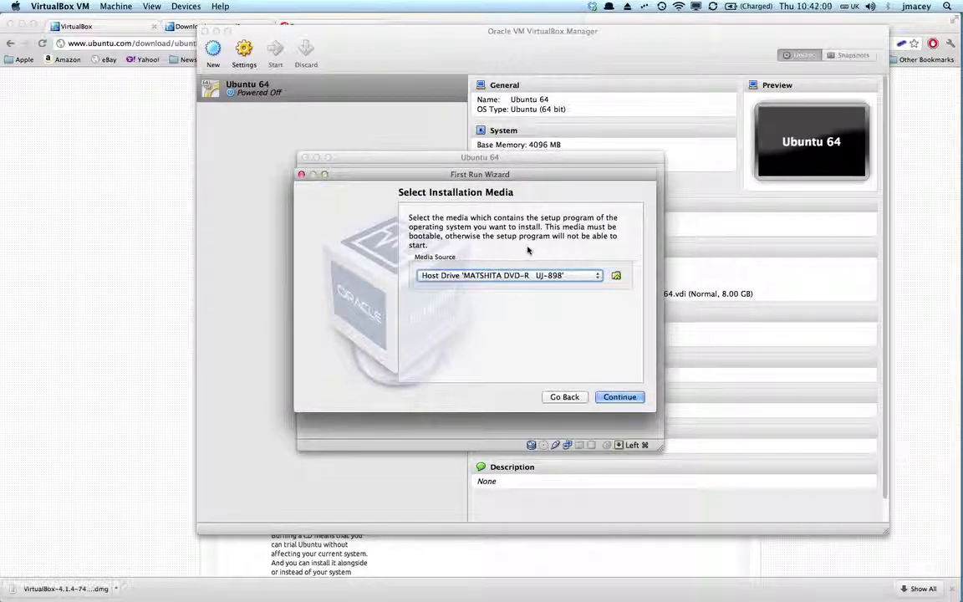
pyautogui.click(616, 276)
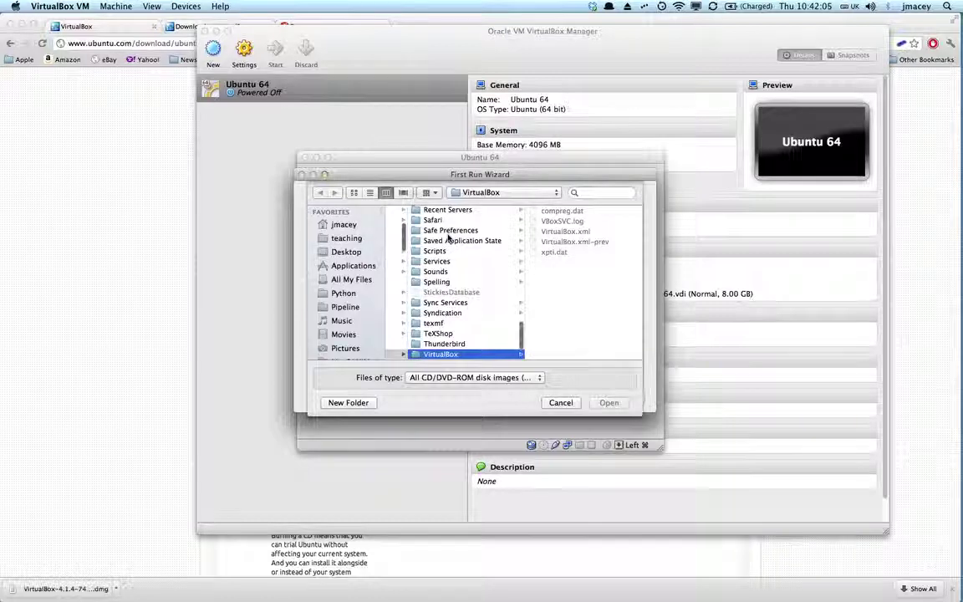
pyautogui.hscroll(-10, 449, 238)
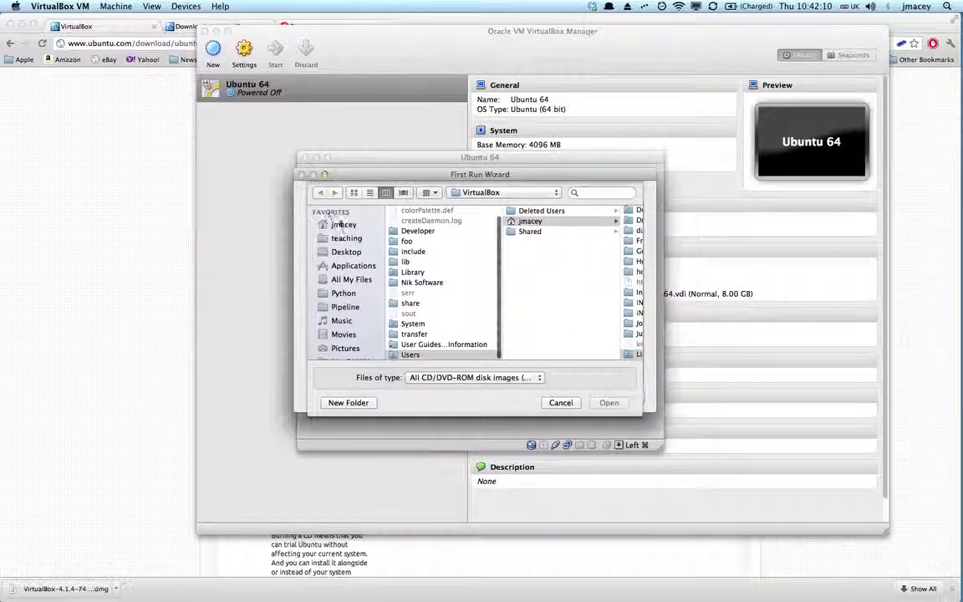
pyautogui.click(343, 224)
pyautogui.scroll(-5, 452, 275)
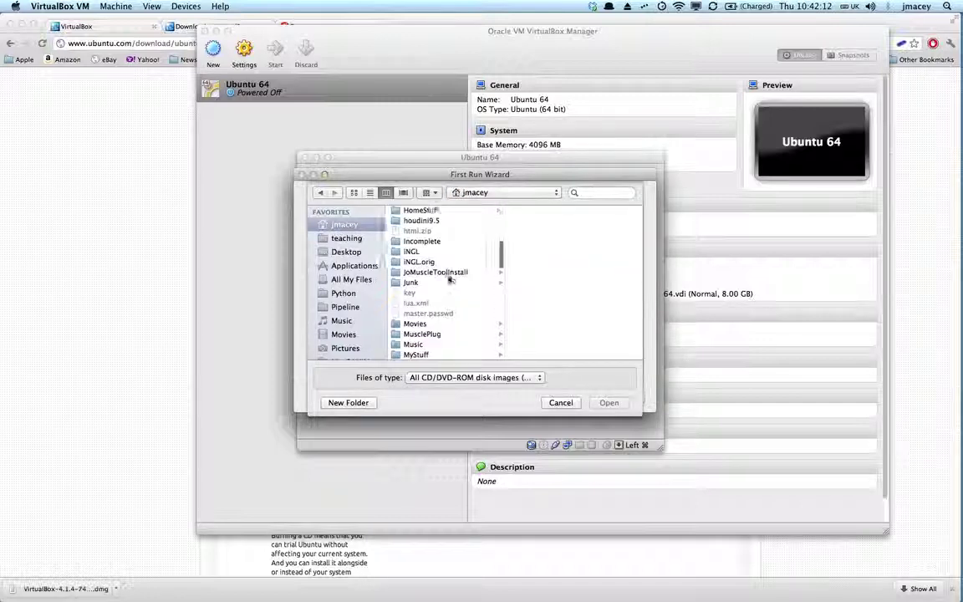
pyautogui.scroll(-10, 449, 280)
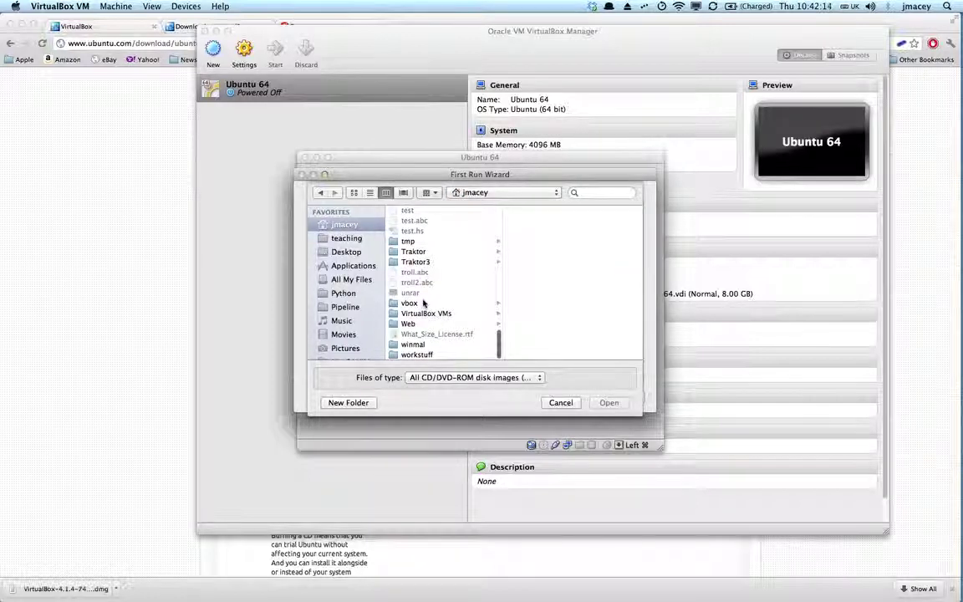
pyautogui.click(423, 302)
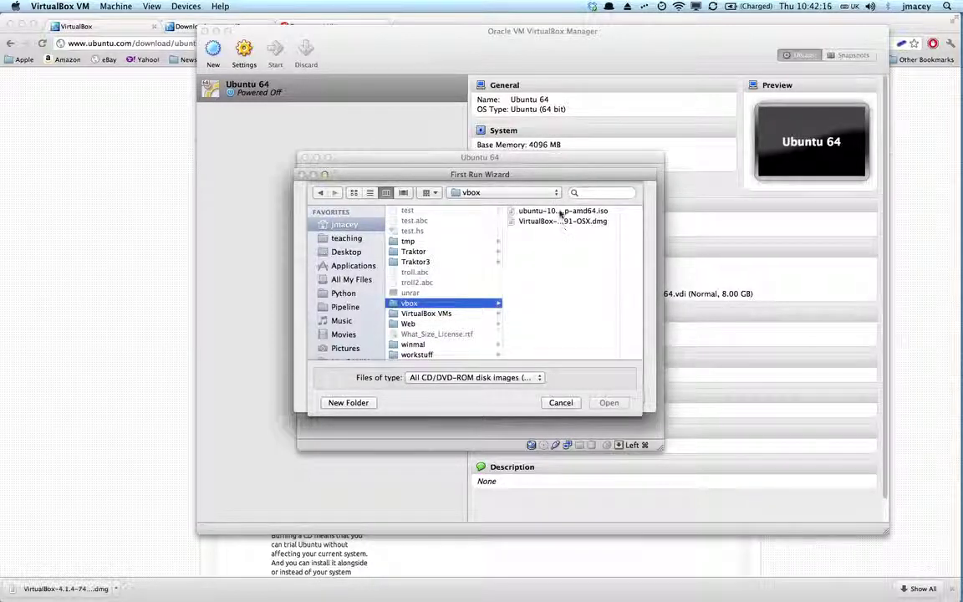
pyautogui.click(560, 211)
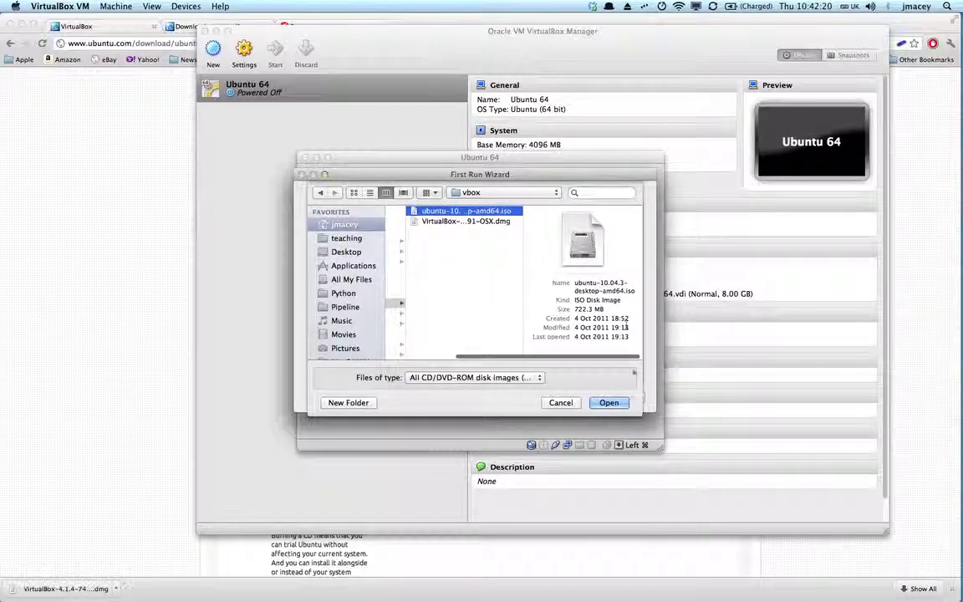
pyautogui.click(616, 403)
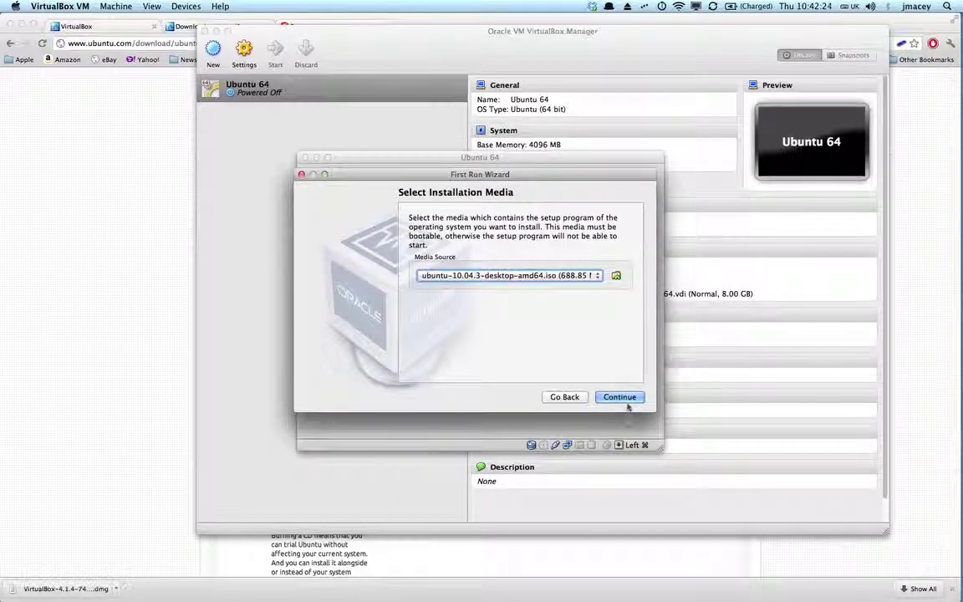
# Boot the virtual machine from the selected Ubuntu image and accept the mouse pointer integration notice.
pyautogui.click(623, 397)
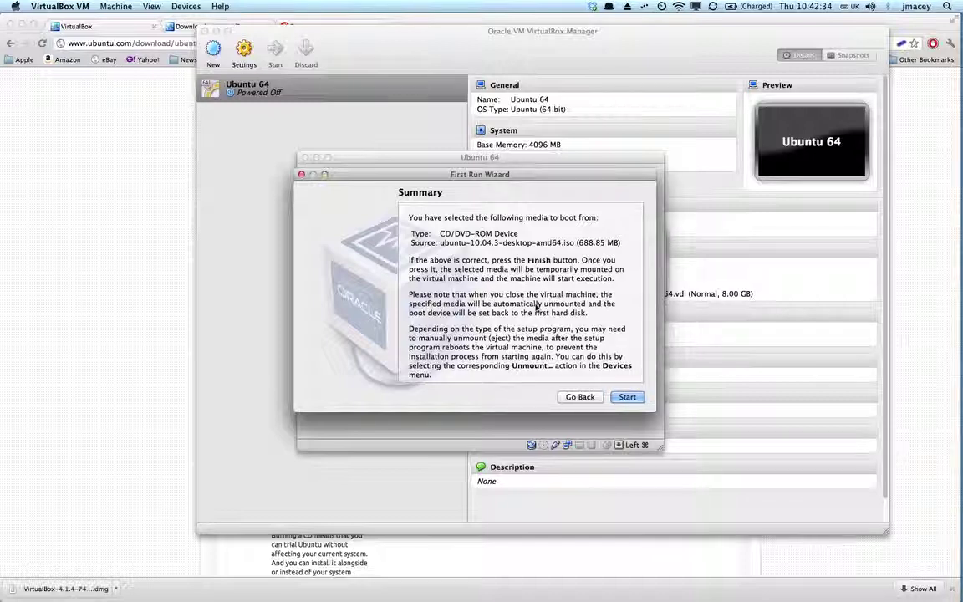
pyautogui.click(631, 401)
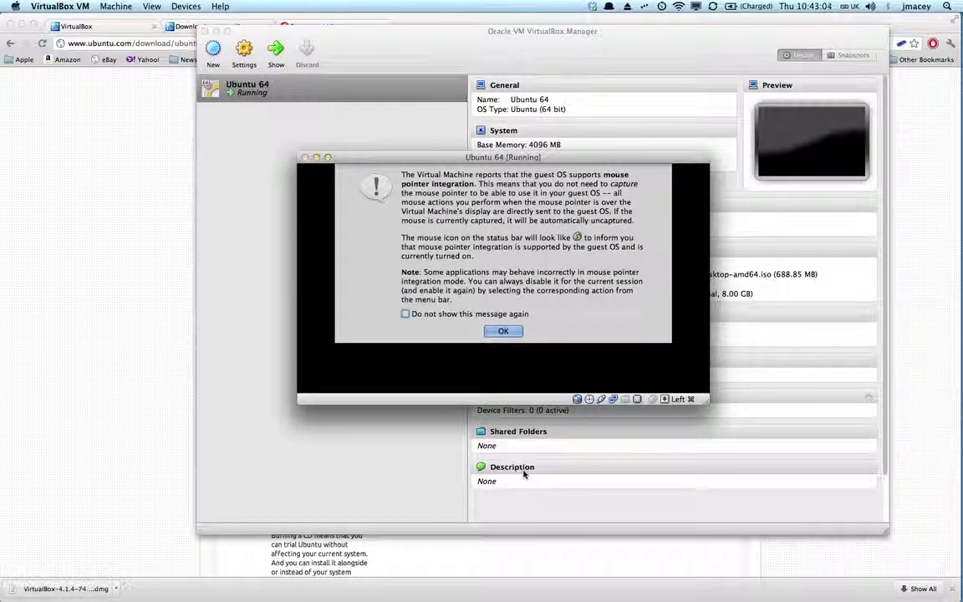
pyautogui.click(481, 331)
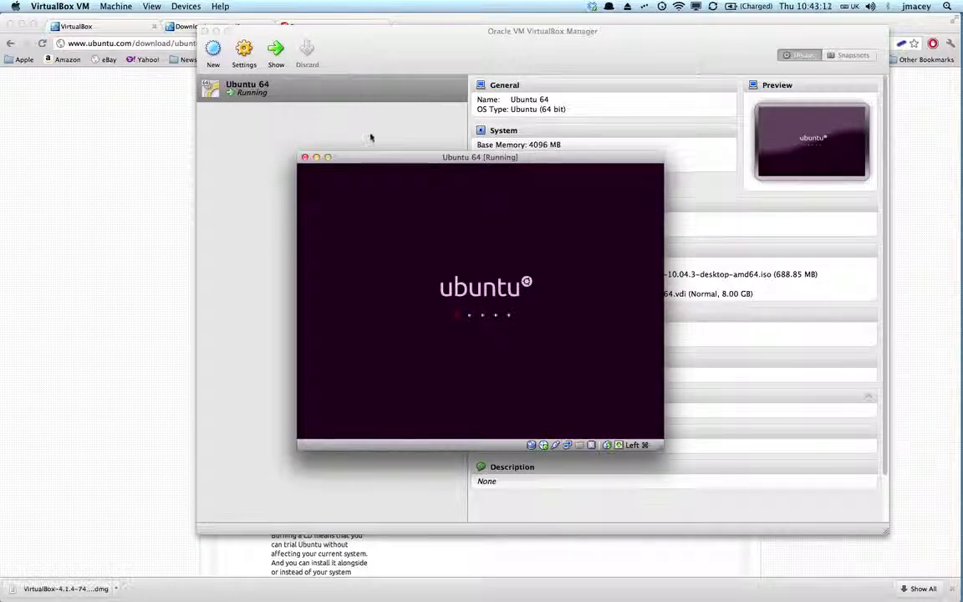
# Reposition the running Ubuntu 64 window and enlarge it to cover most of the manager window.
pyautogui.moveTo(371, 158); pyautogui.dragTo(265, 32)
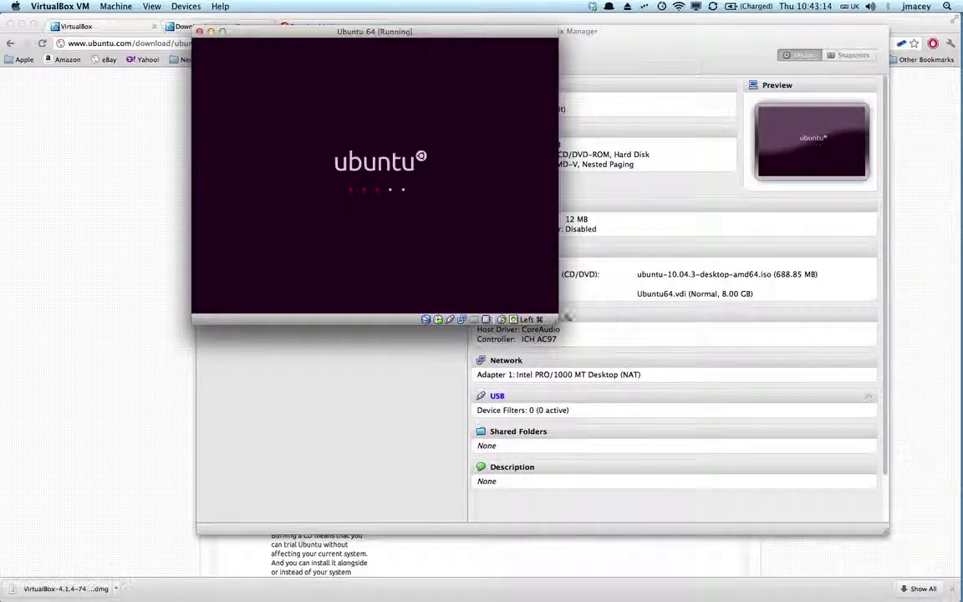
pyautogui.moveTo(557, 326); pyautogui.dragTo(844, 507)
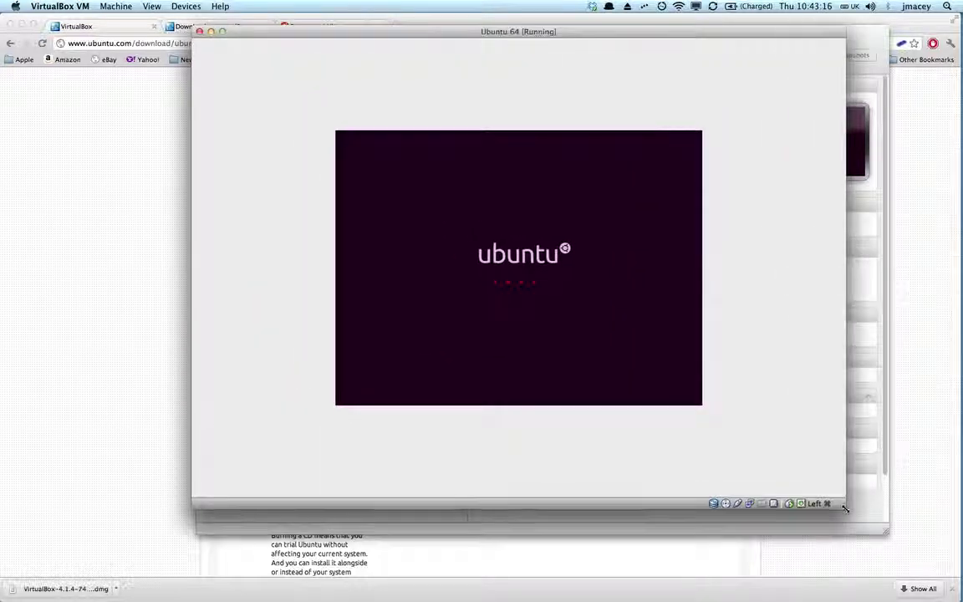